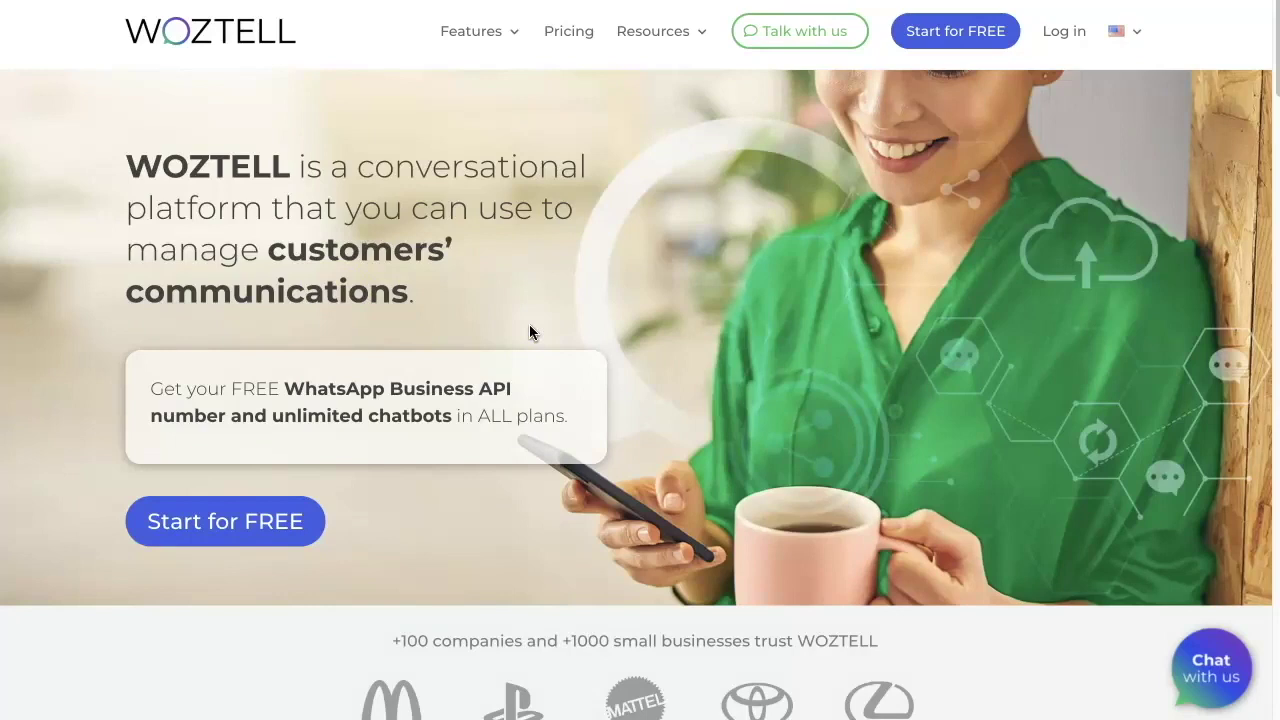
# Open the Push page of the WOZTELL platform
pyautogui.click(531, 308)
pyautogui.click(1008, 40)
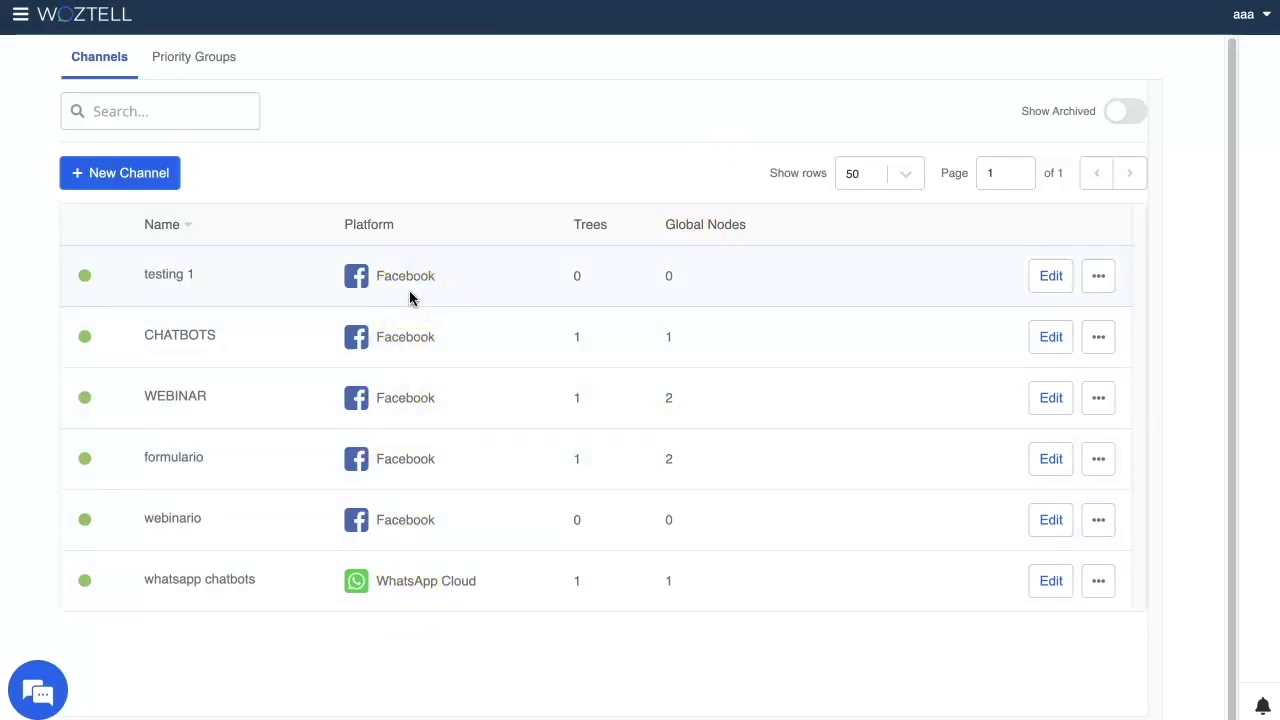
pyautogui.click(20, 14)
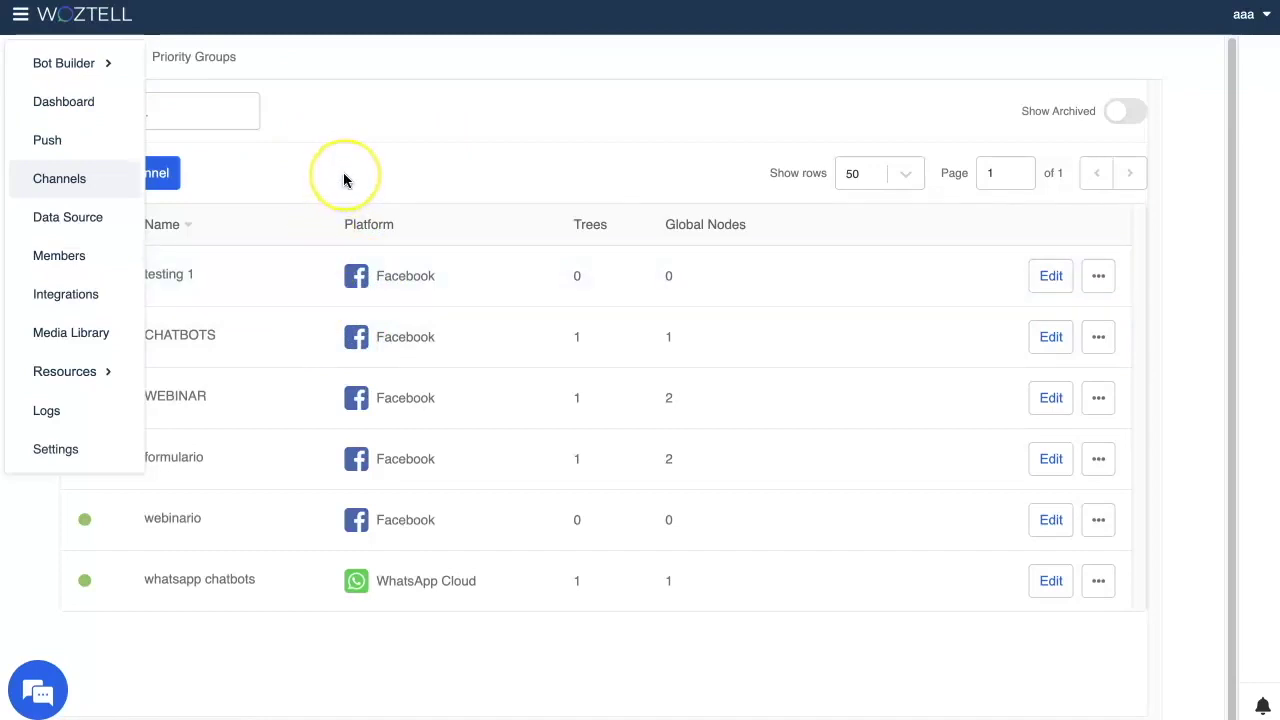
pyautogui.click(111, 151)
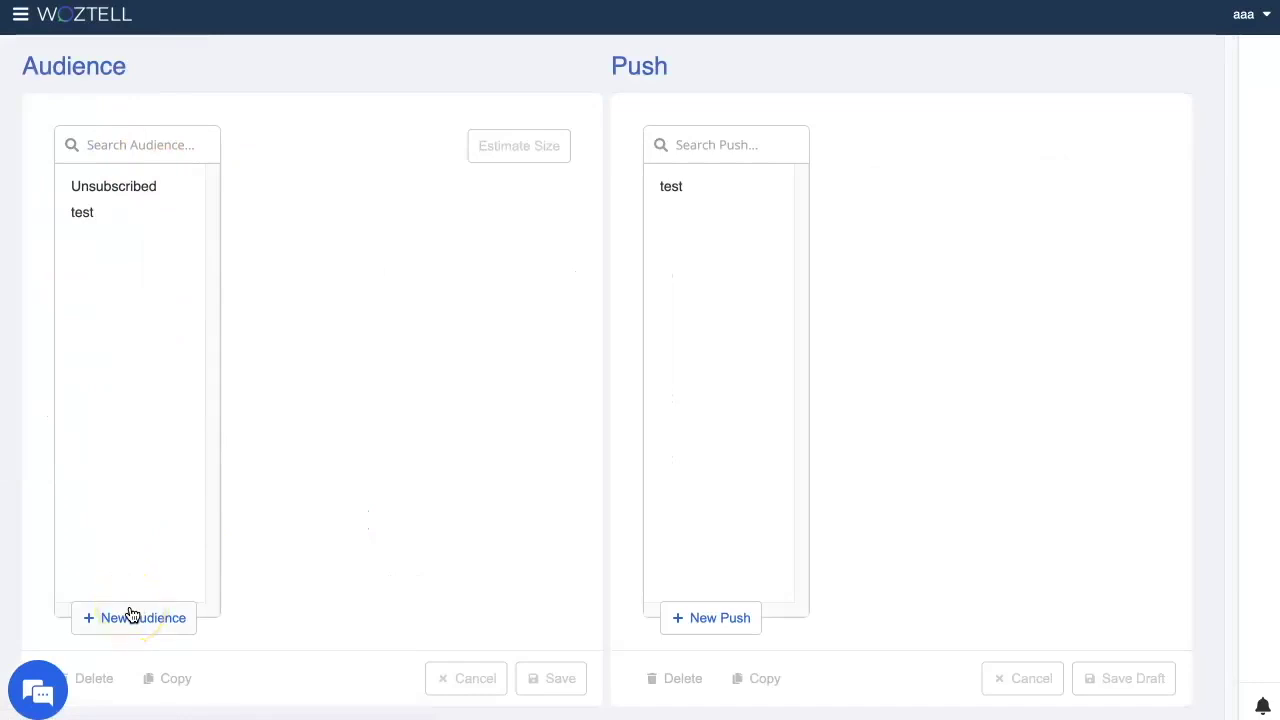
# Open the existing test audience and estimate its size
pyautogui.click(130, 217)
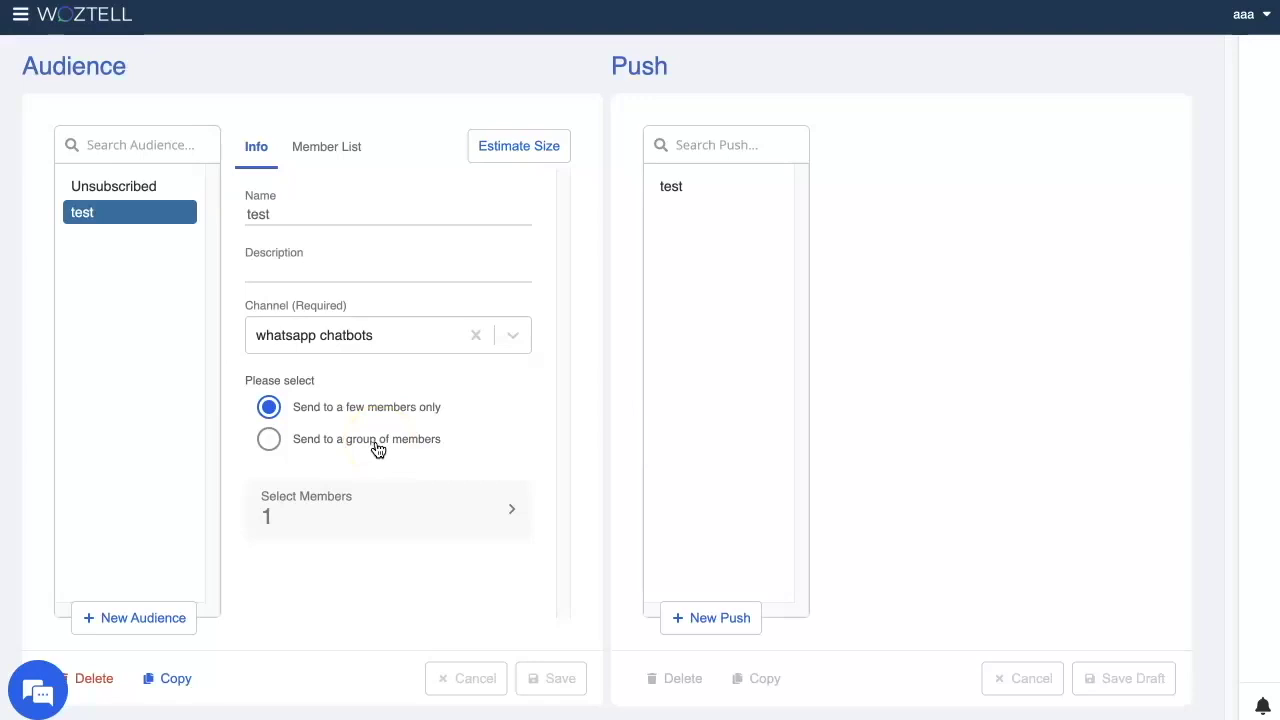
pyautogui.click(532, 154)
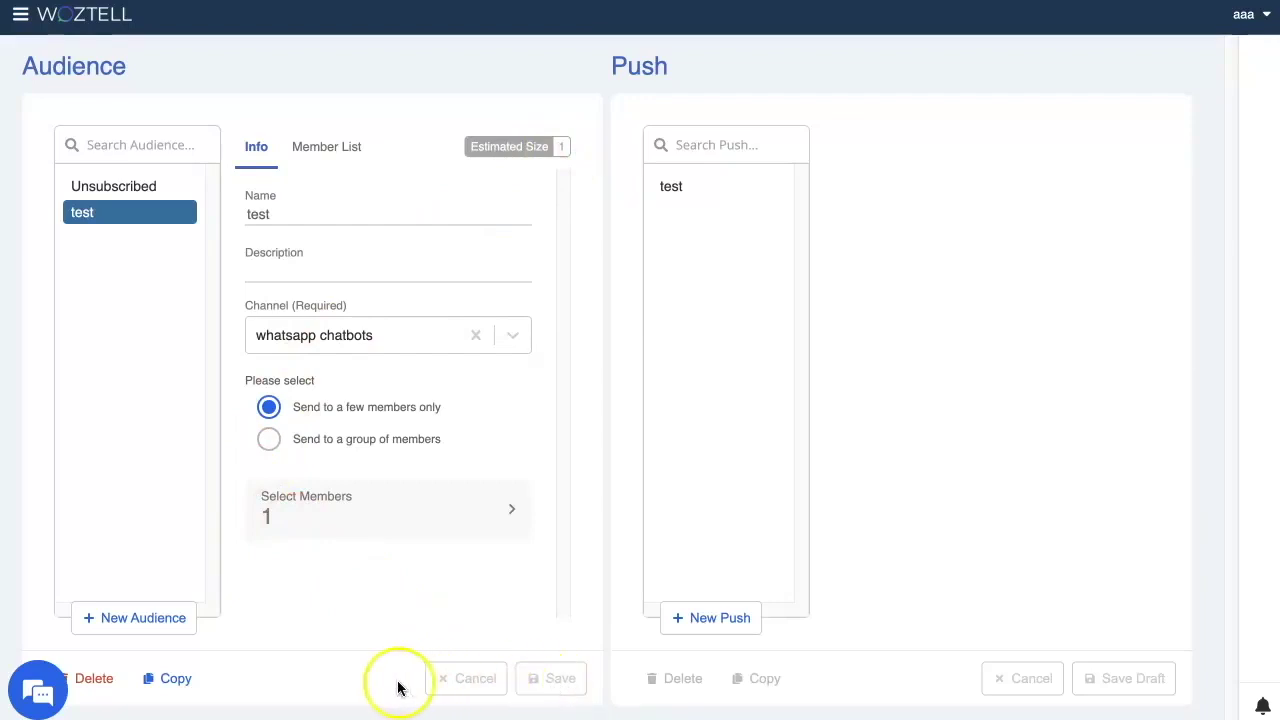
# Start a new push, discard it without saving, and open the existing test push instead
pyautogui.click(745, 617)
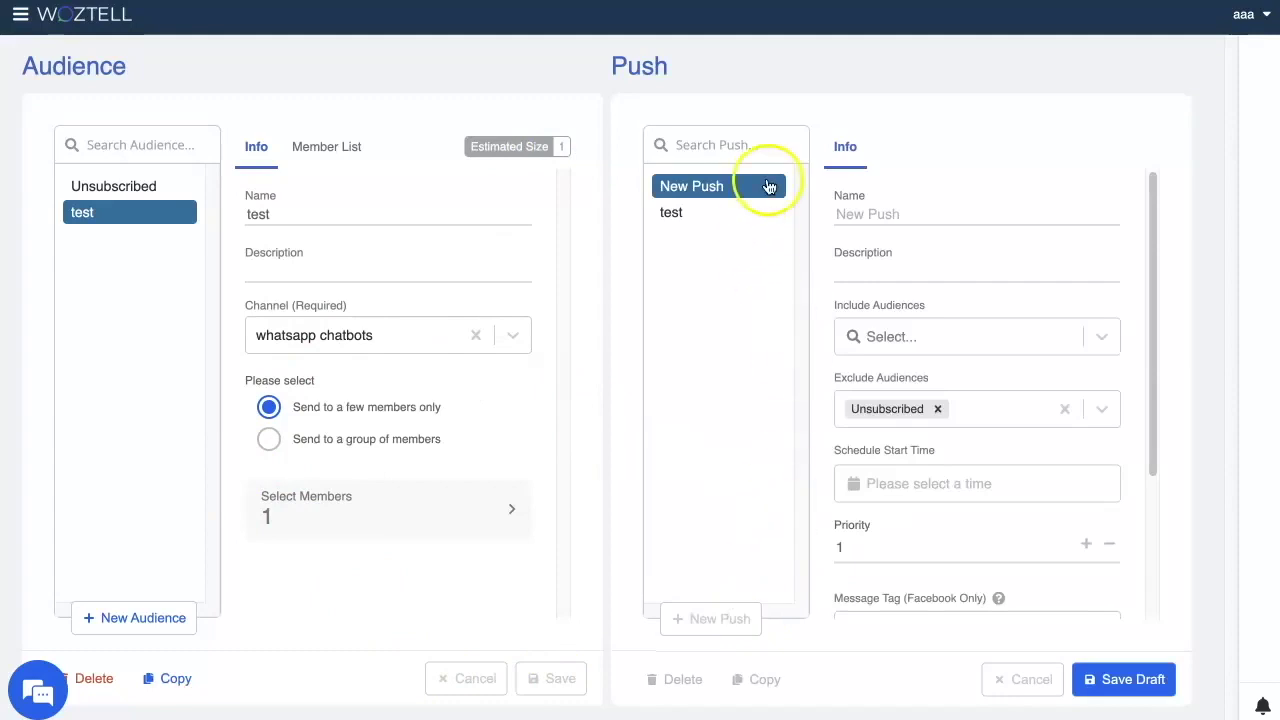
pyautogui.click(734, 212)
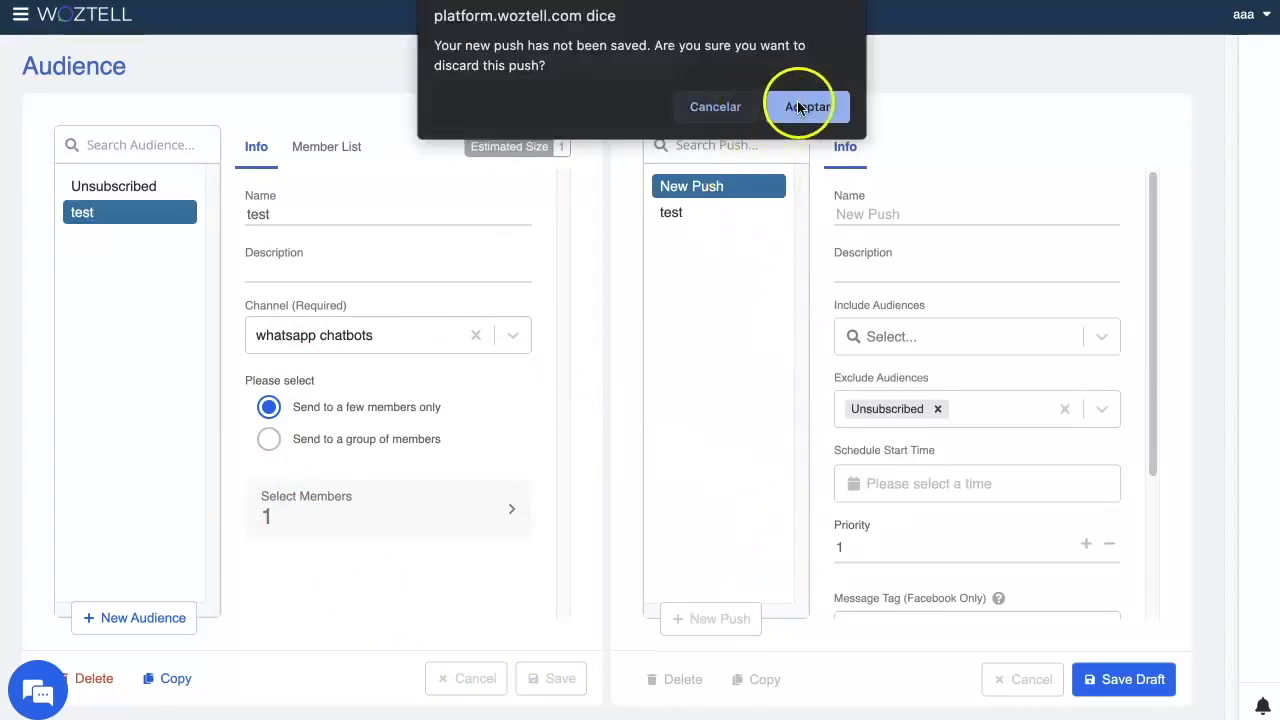
pyautogui.click(770, 110)
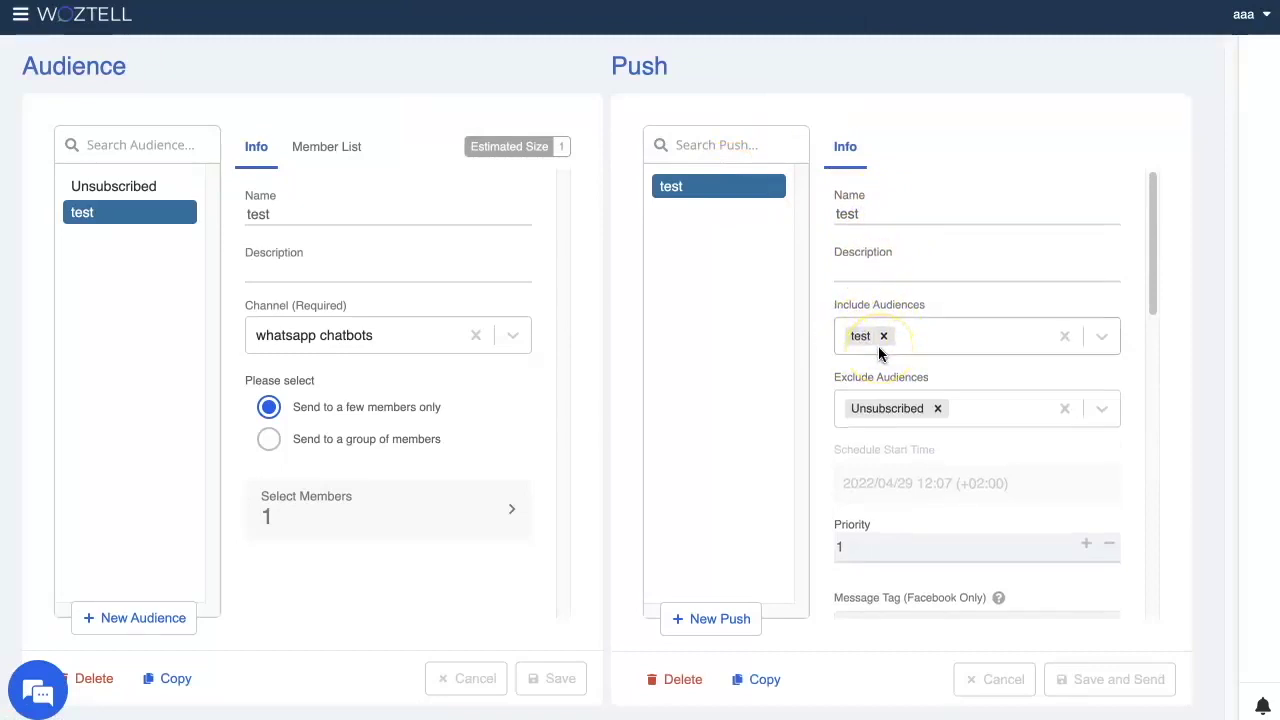
# Review the test push's included and excluded audiences, schedule start time, priority, message tag and member tagging settings
pyautogui.scroll(-1, 880, 352)
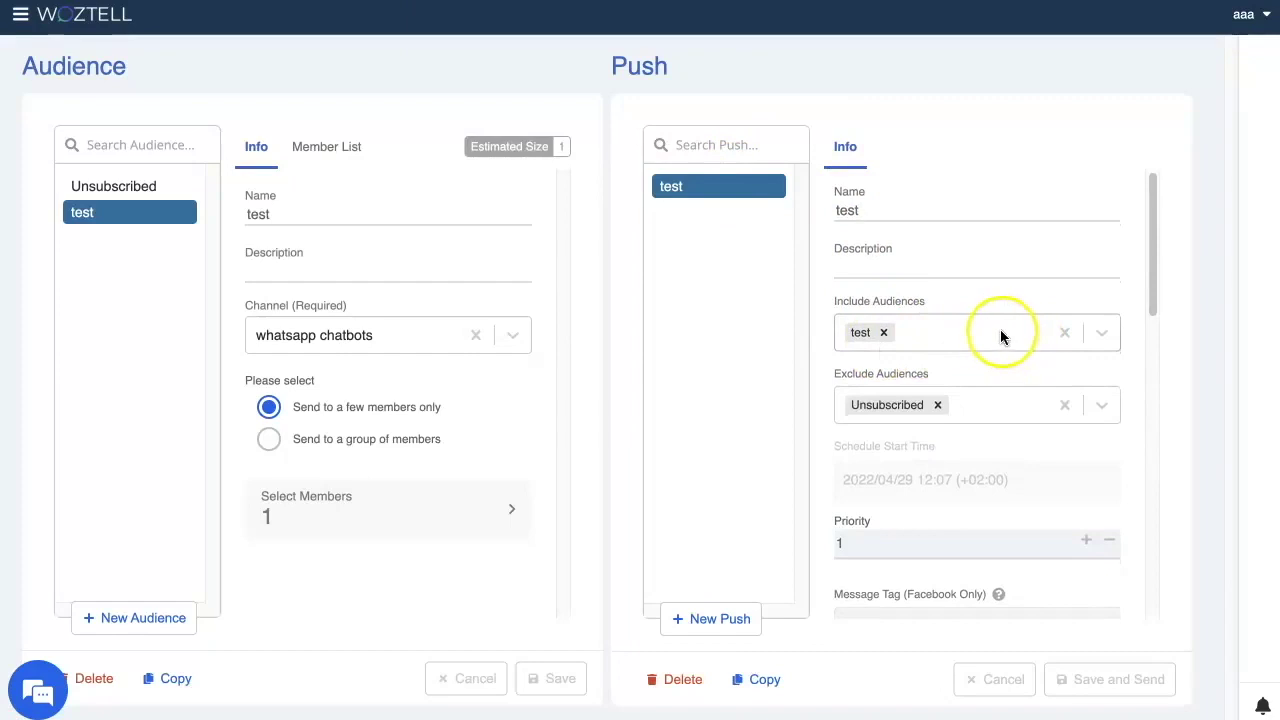
pyautogui.scroll(-2, 986, 337)
pyautogui.scroll(1, 951, 286)
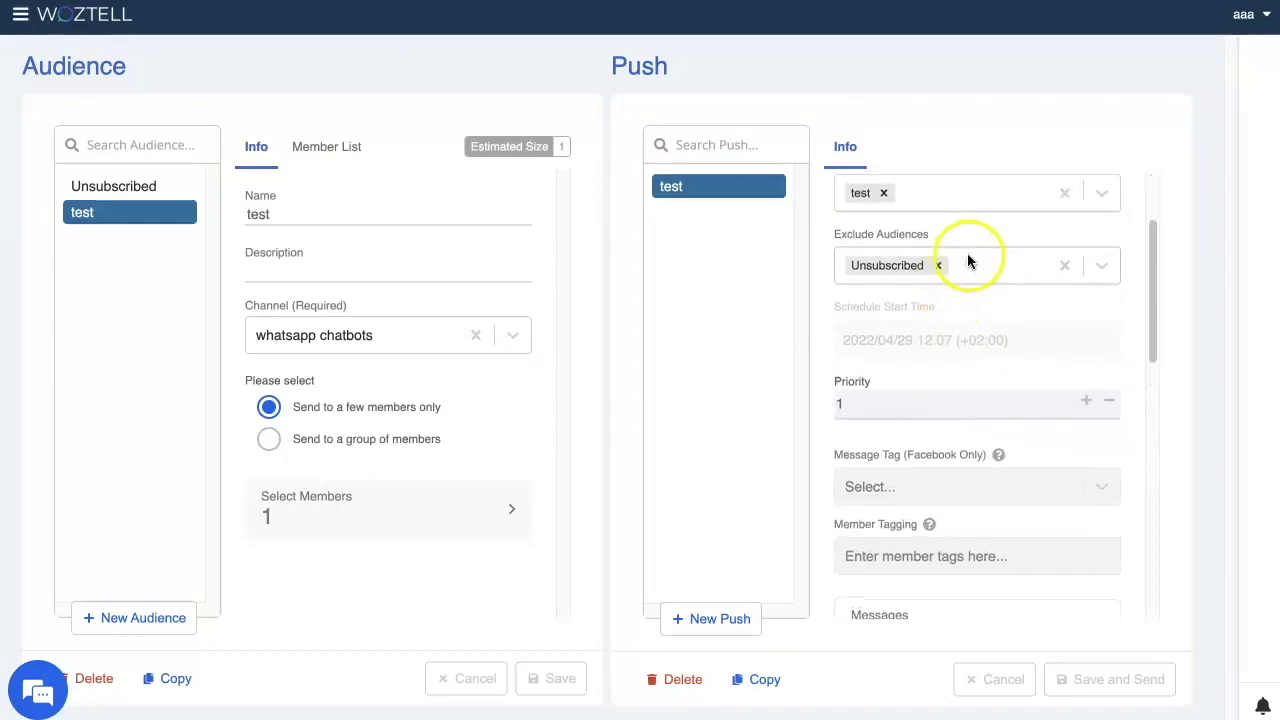
pyautogui.click(978, 266)
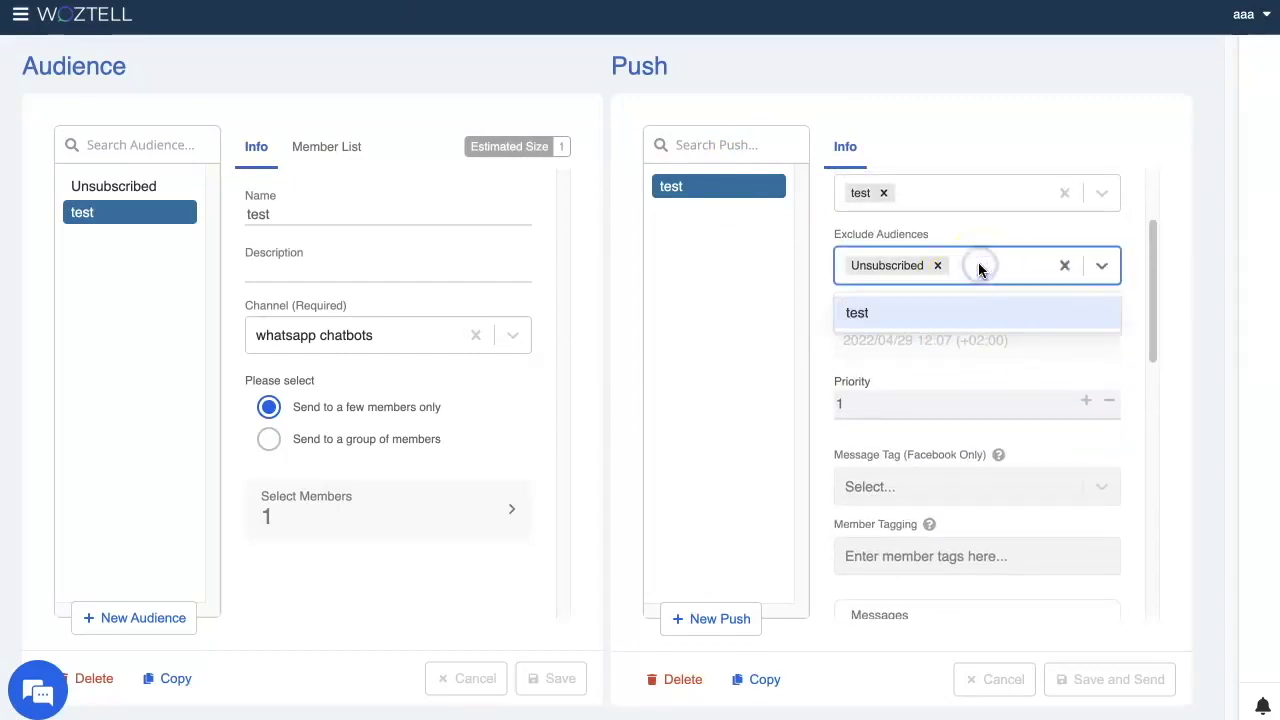
pyautogui.click(992, 228)
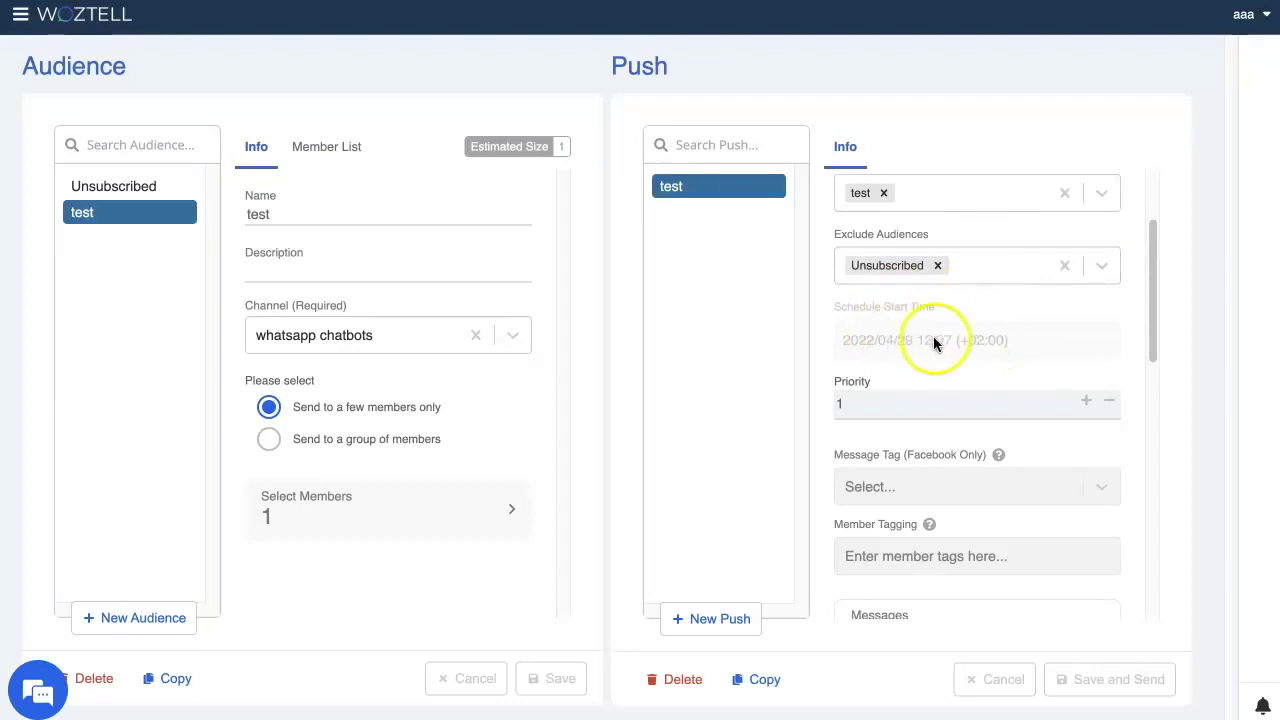
pyautogui.scroll(-1, 924, 340)
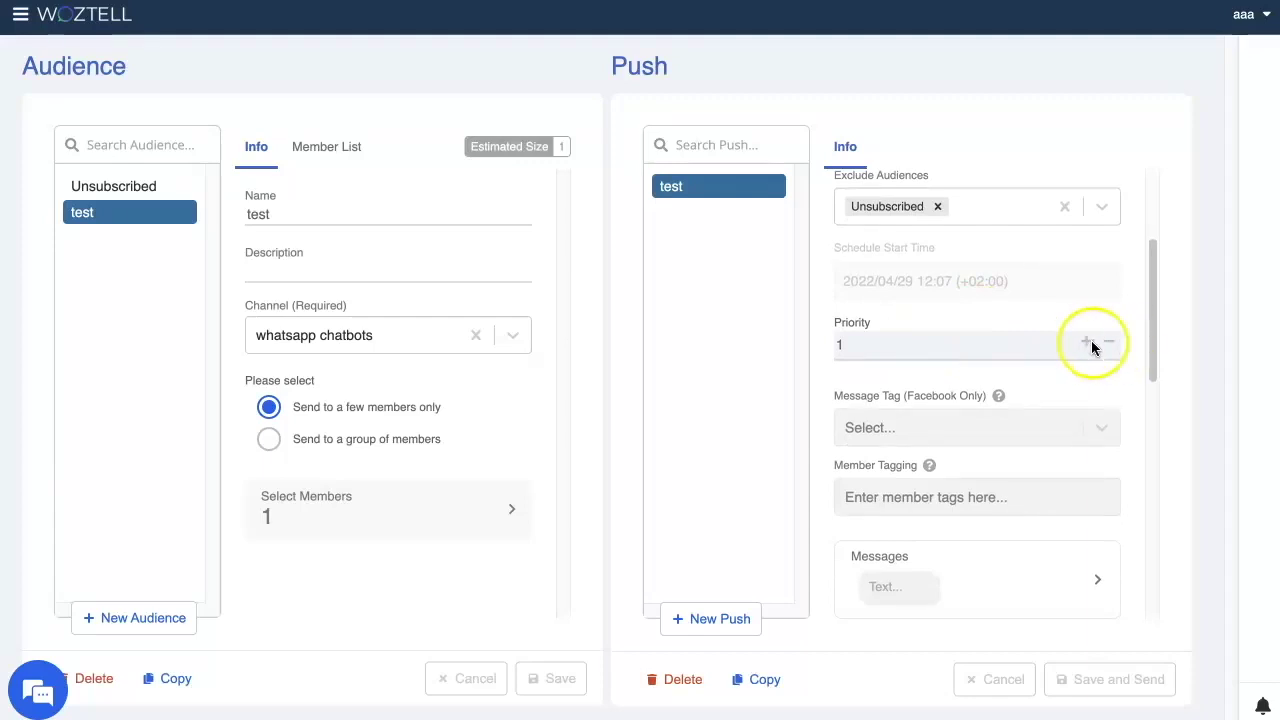
pyautogui.scroll(-1, 1075, 343)
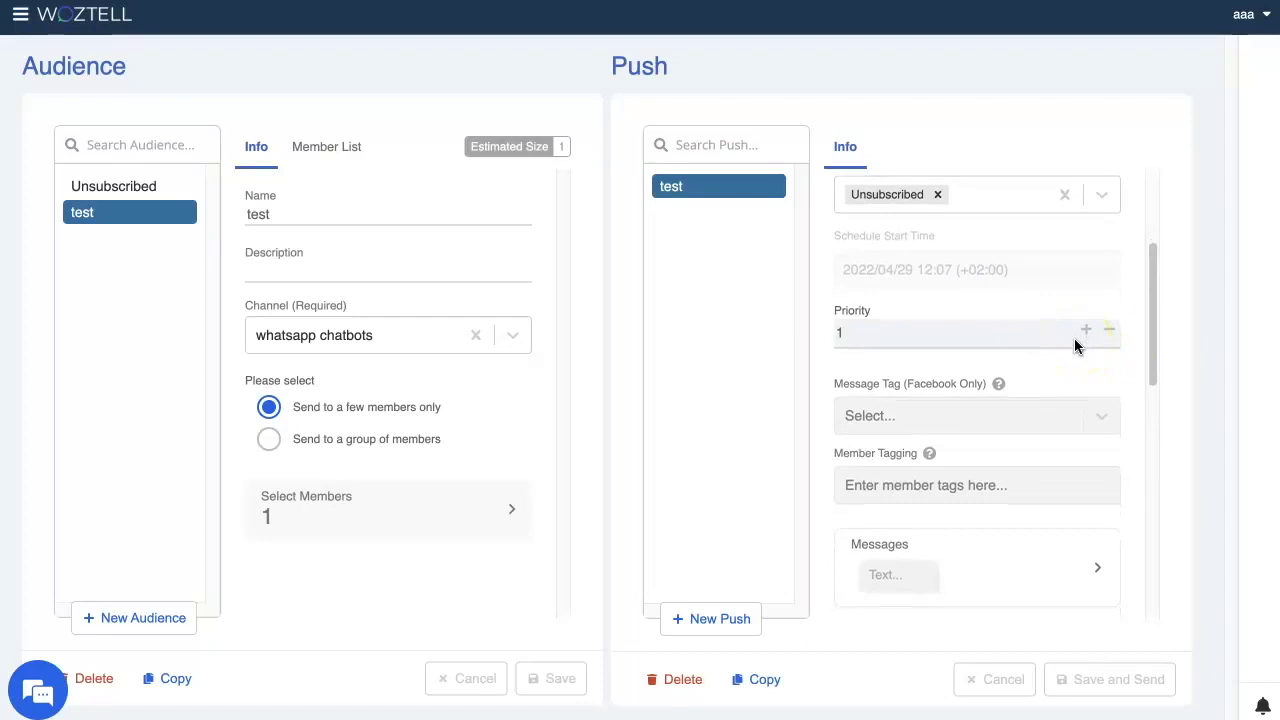
pyautogui.scroll(-1, 1074, 346)
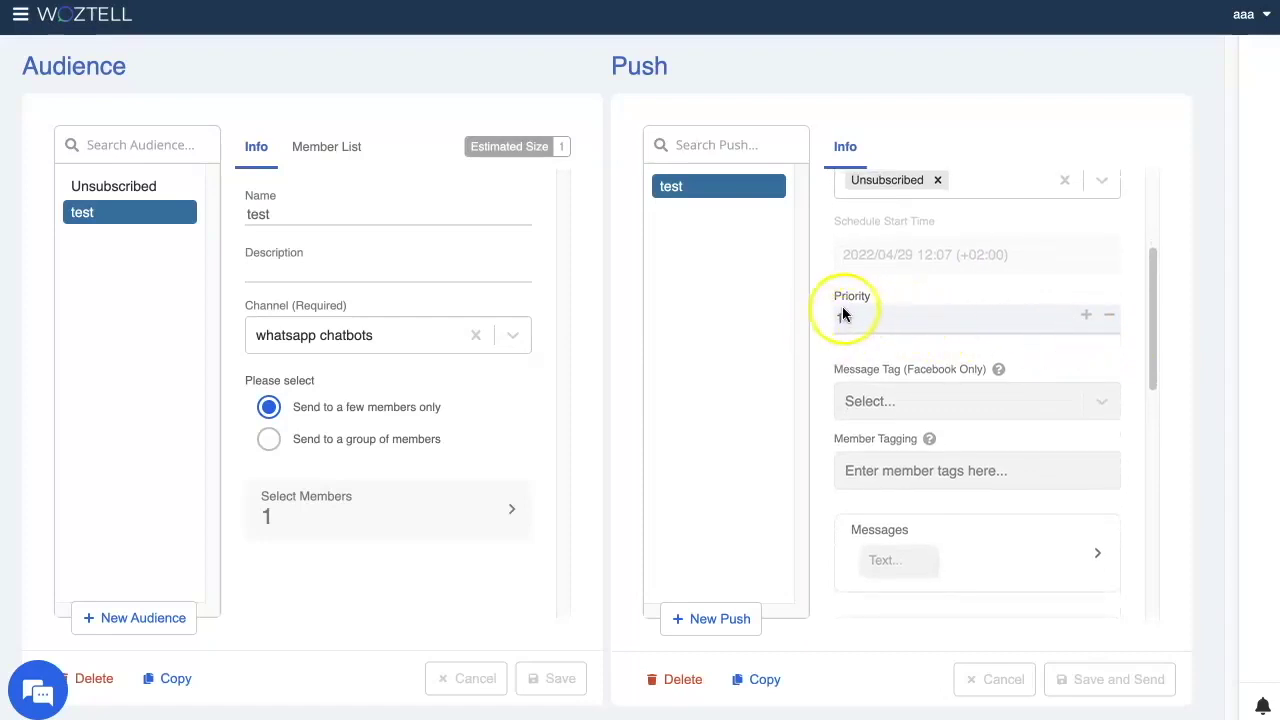
pyautogui.scroll(-3, 855, 323)
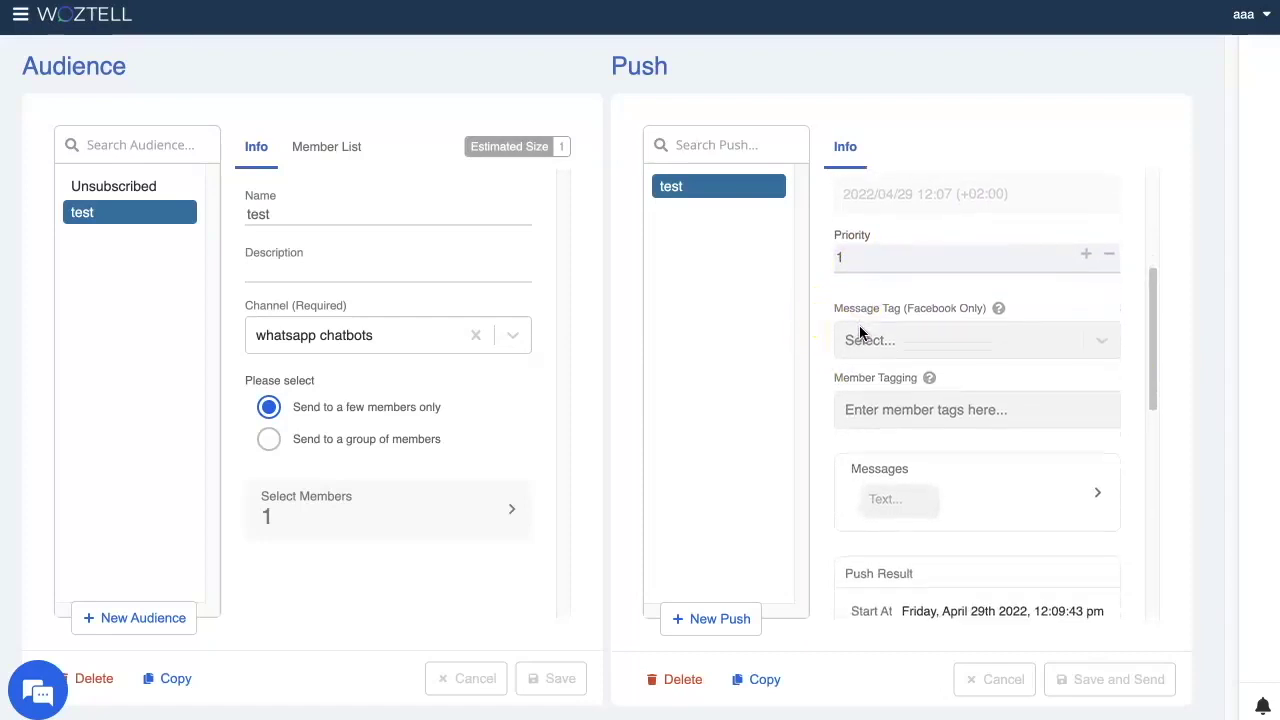
pyautogui.click(1108, 342)
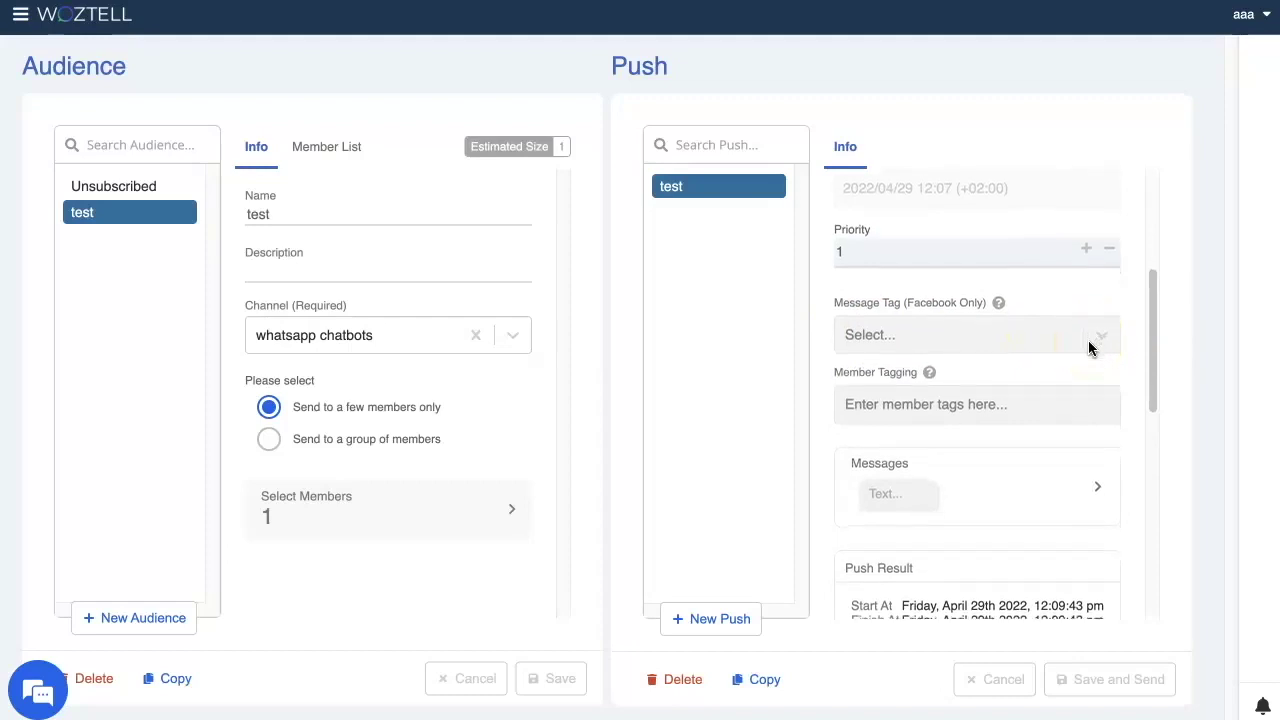
pyautogui.scroll(-1, 1089, 345)
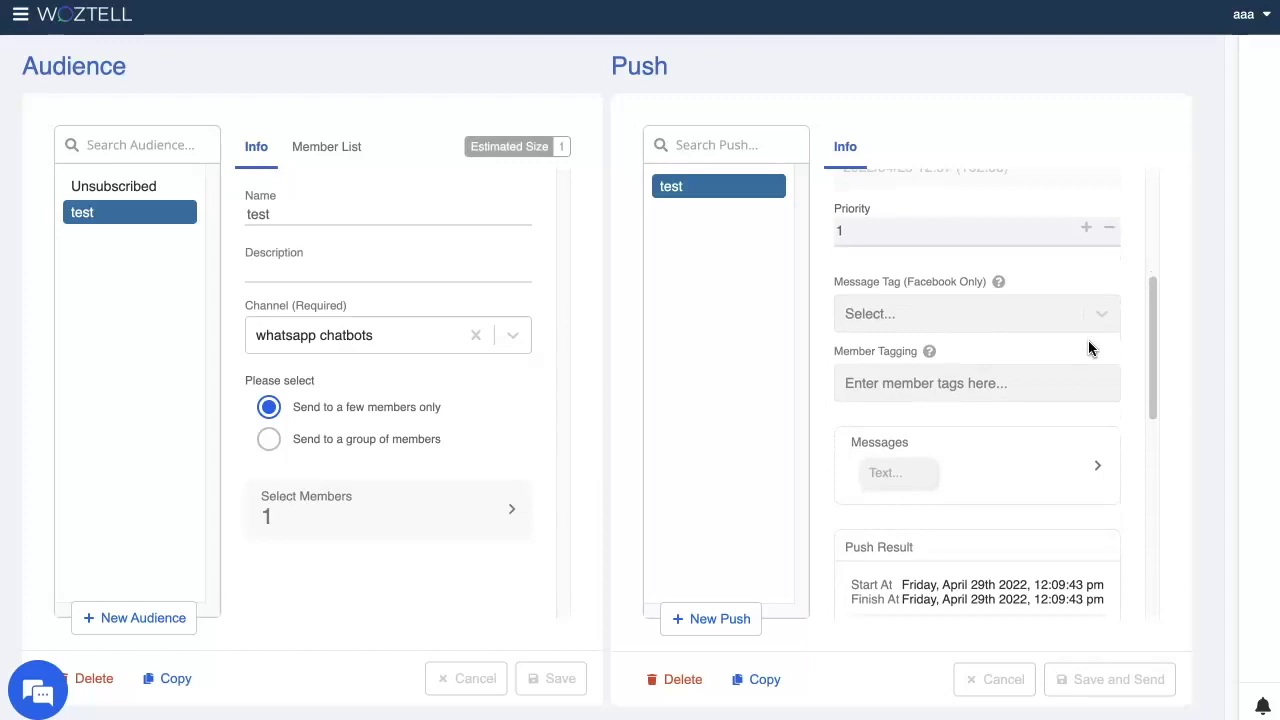
pyautogui.scroll(-4, 1083, 395)
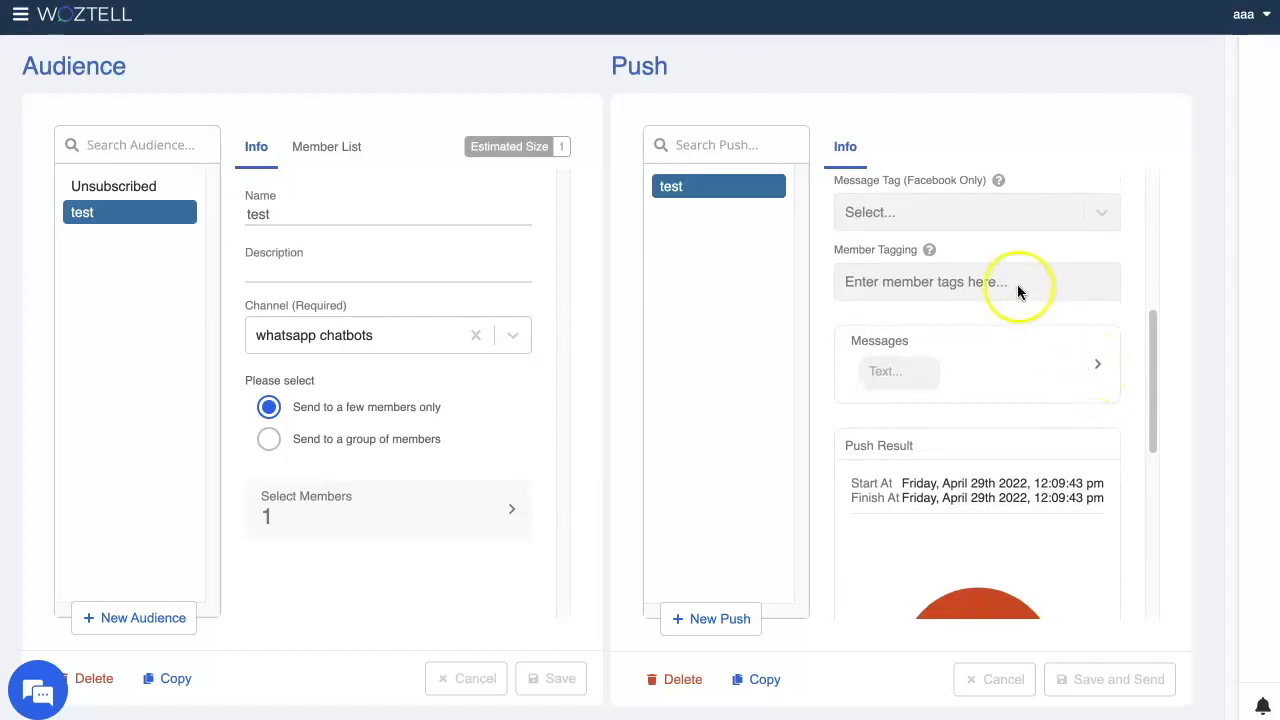
# Open the test push's messages and view the response types offered for the Generic platform
pyautogui.click(1092, 366)
pyautogui.click(479, 316)
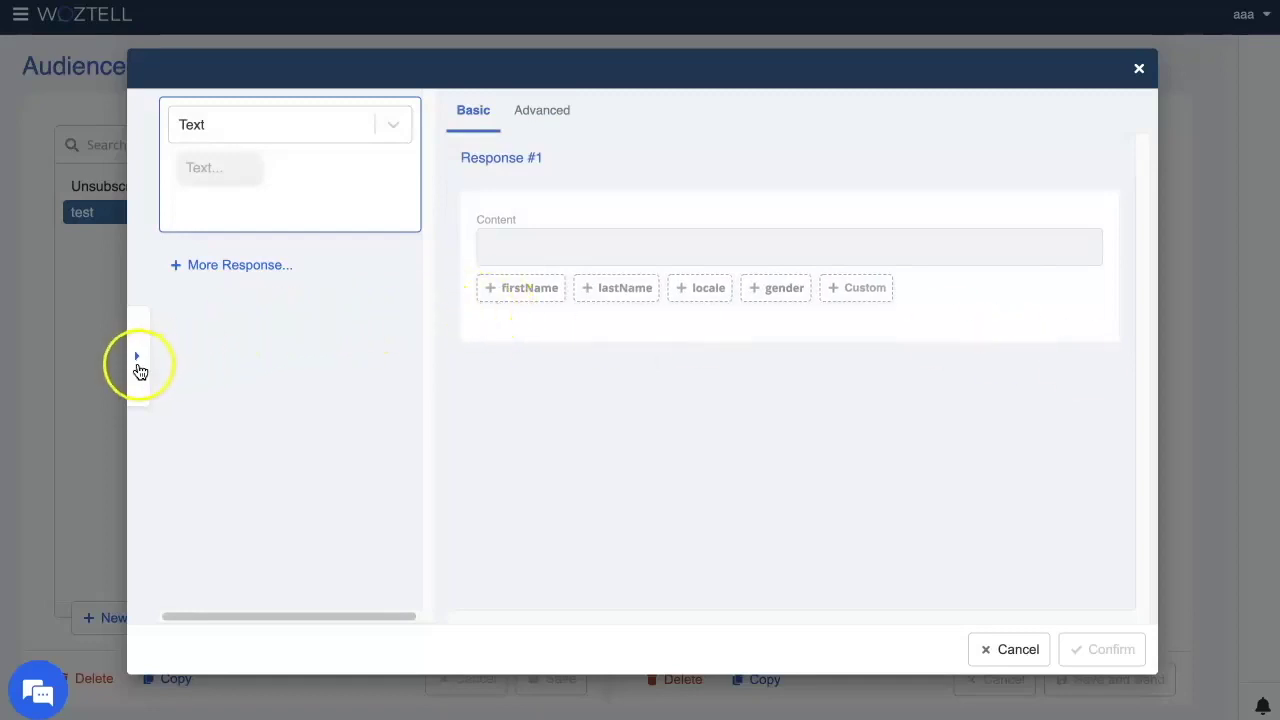
pyautogui.click(380, 127)
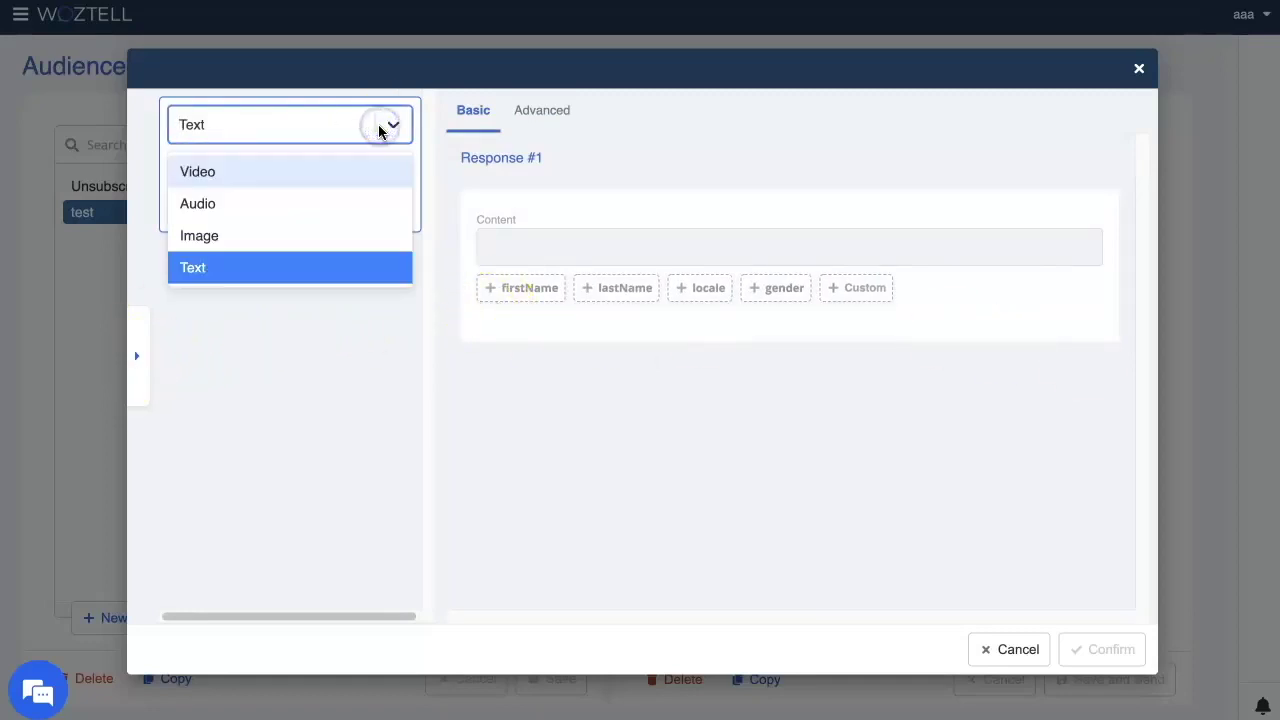
pyautogui.click(515, 227)
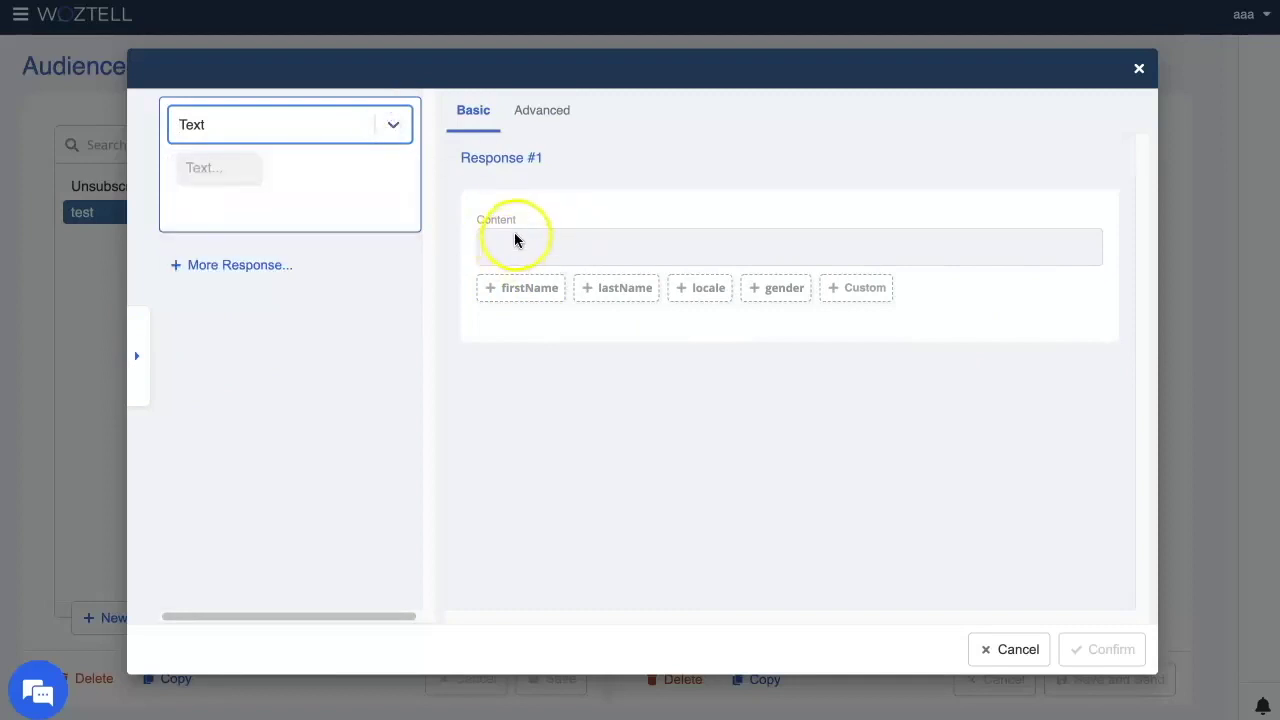
# Show the Standard response under the WhatsApp Cloud platform's Default language in the message editor
pyautogui.click(140, 360)
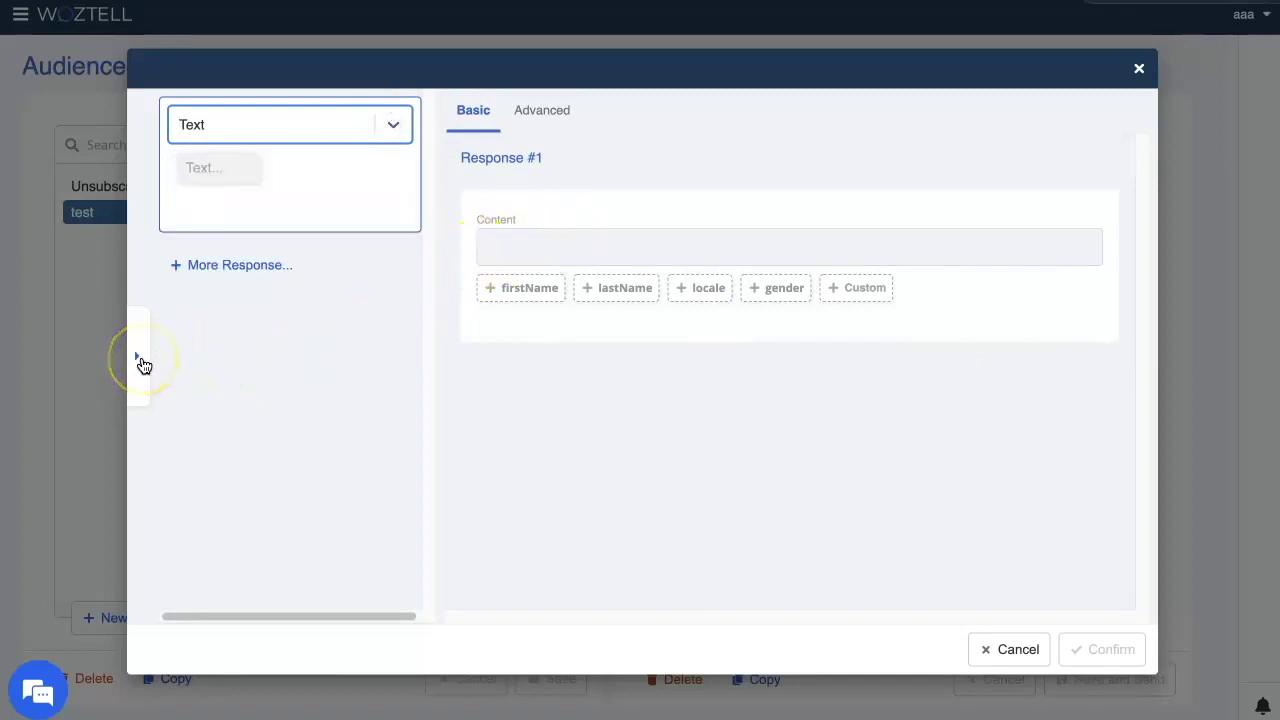
pyautogui.click(297, 360)
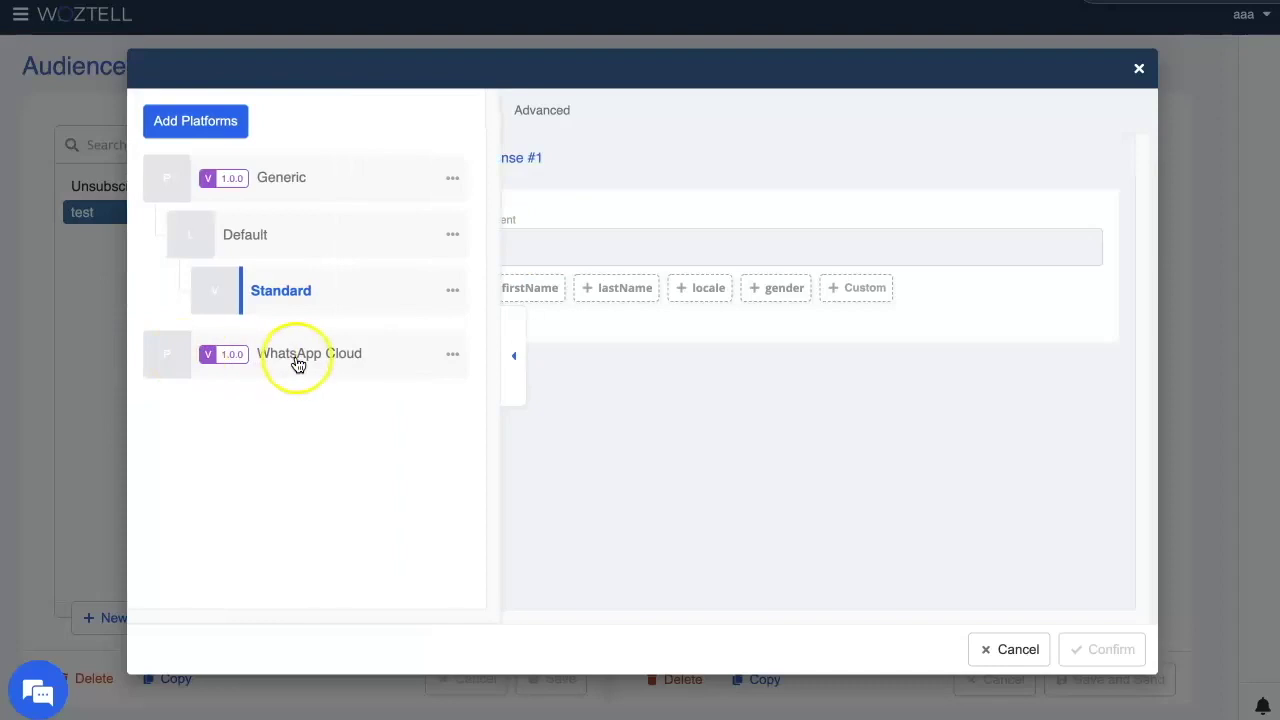
pyautogui.click(297, 410)
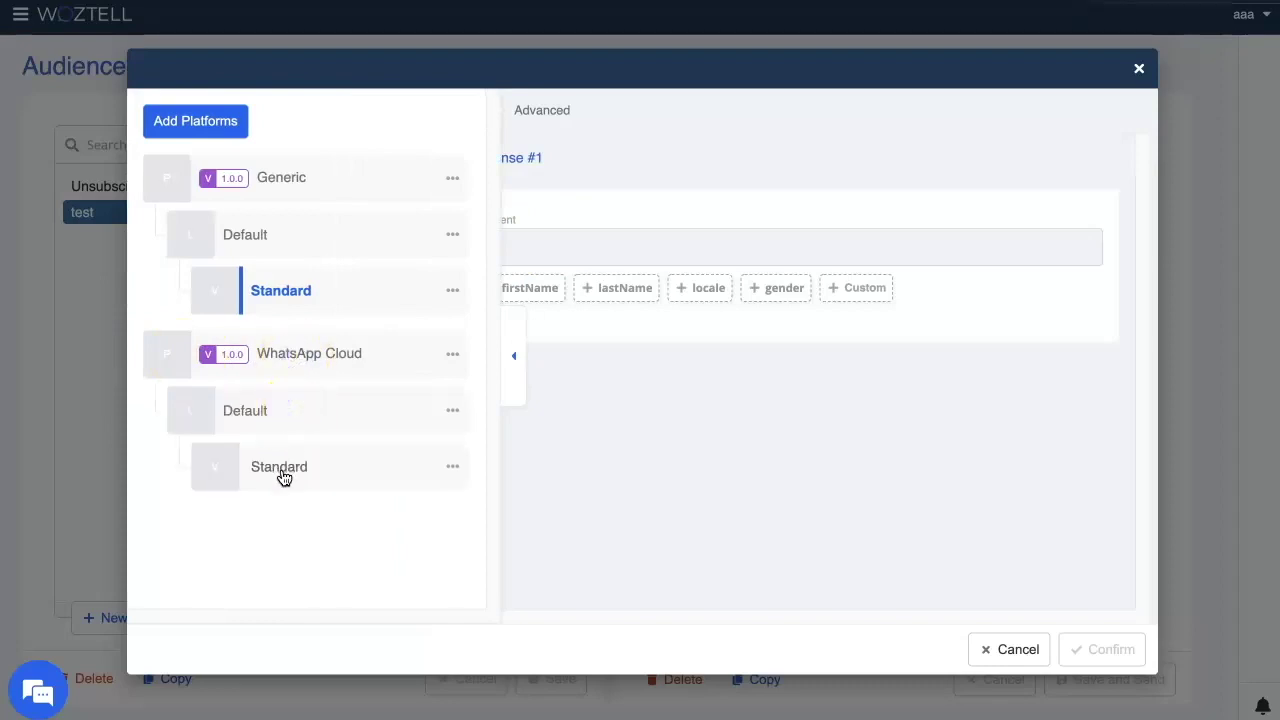
pyautogui.click(296, 468)
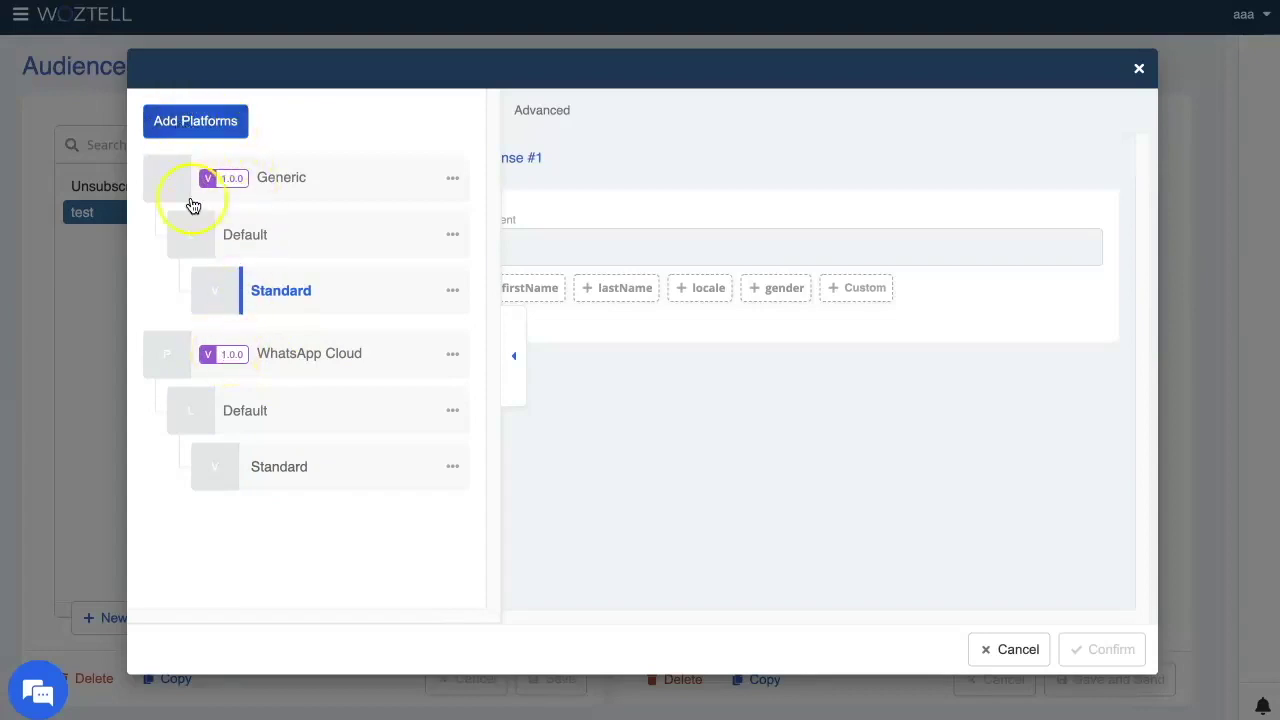
pyautogui.click(345, 476)
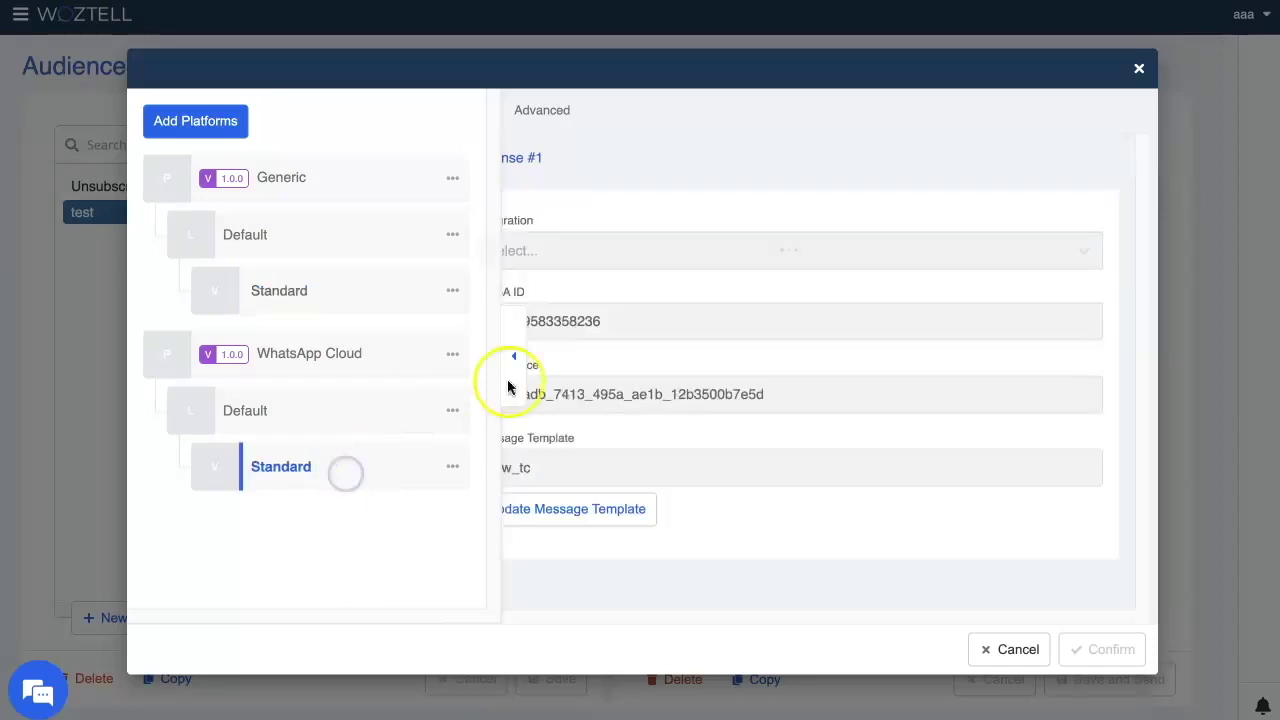
pyautogui.click(514, 368)
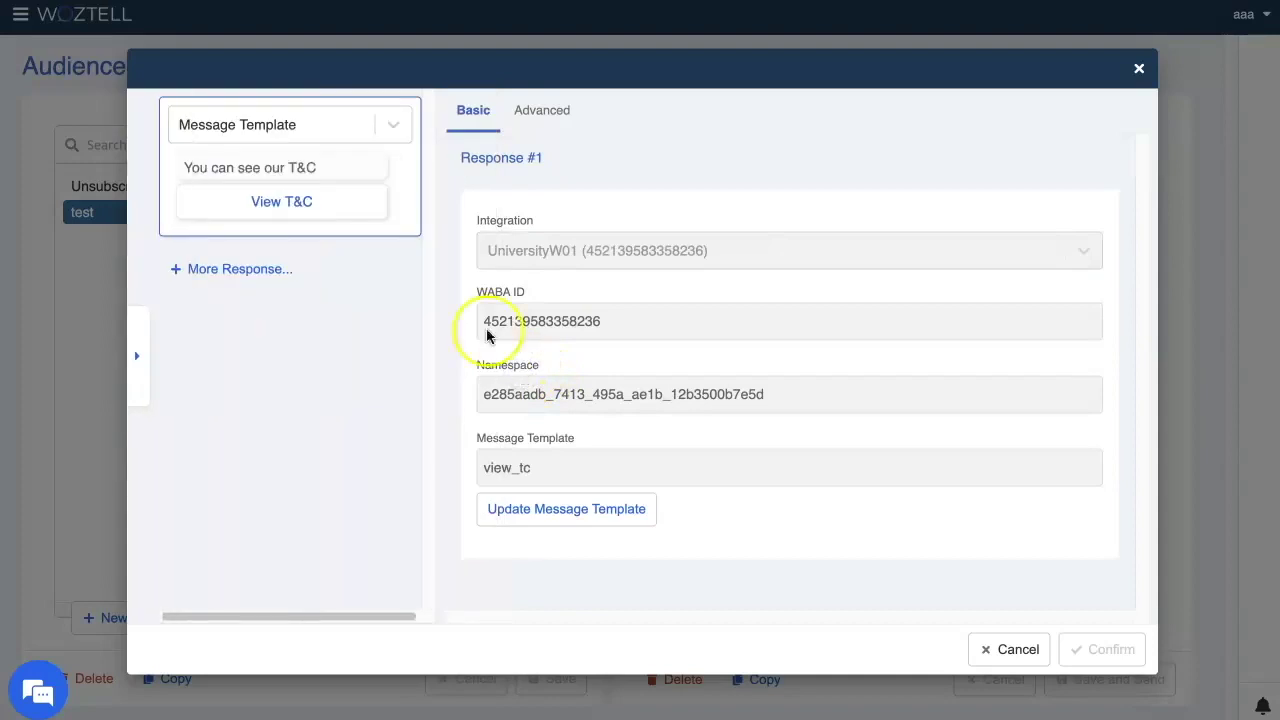
# View the response types offered for WhatsApp Cloud, keep Message Template, and close the message editor
pyautogui.click(394, 123)
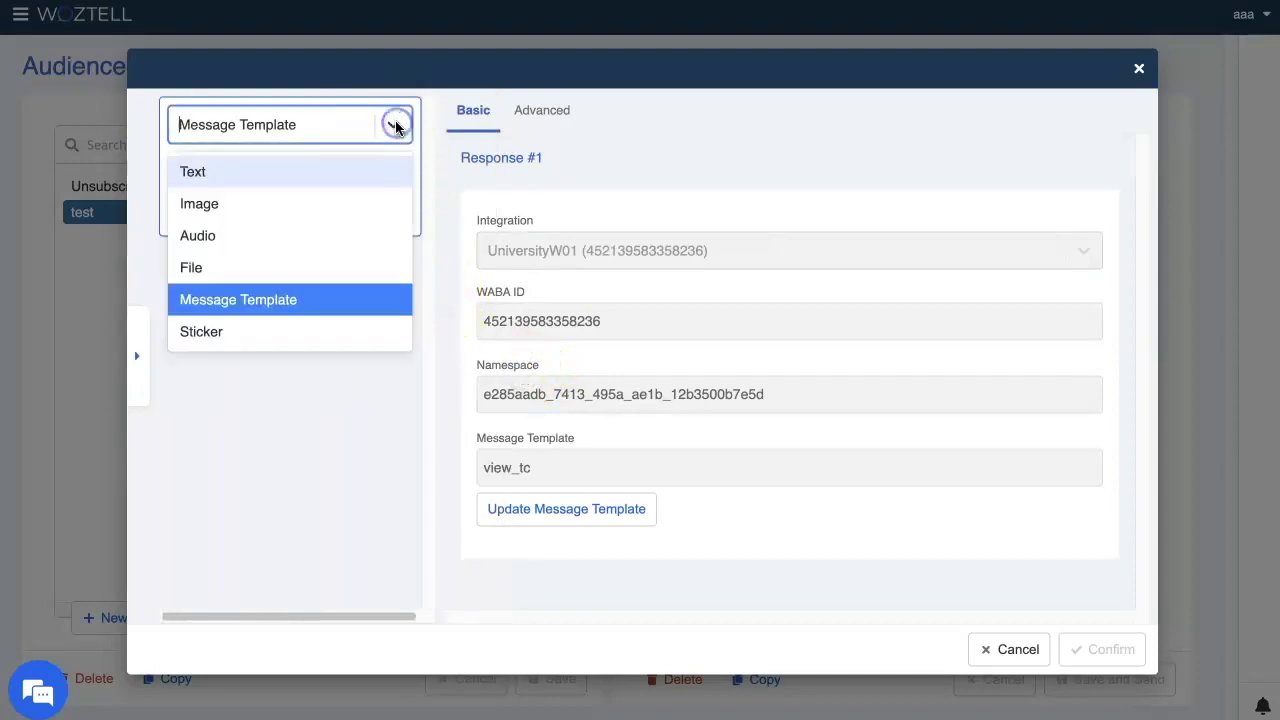
pyautogui.click(646, 129)
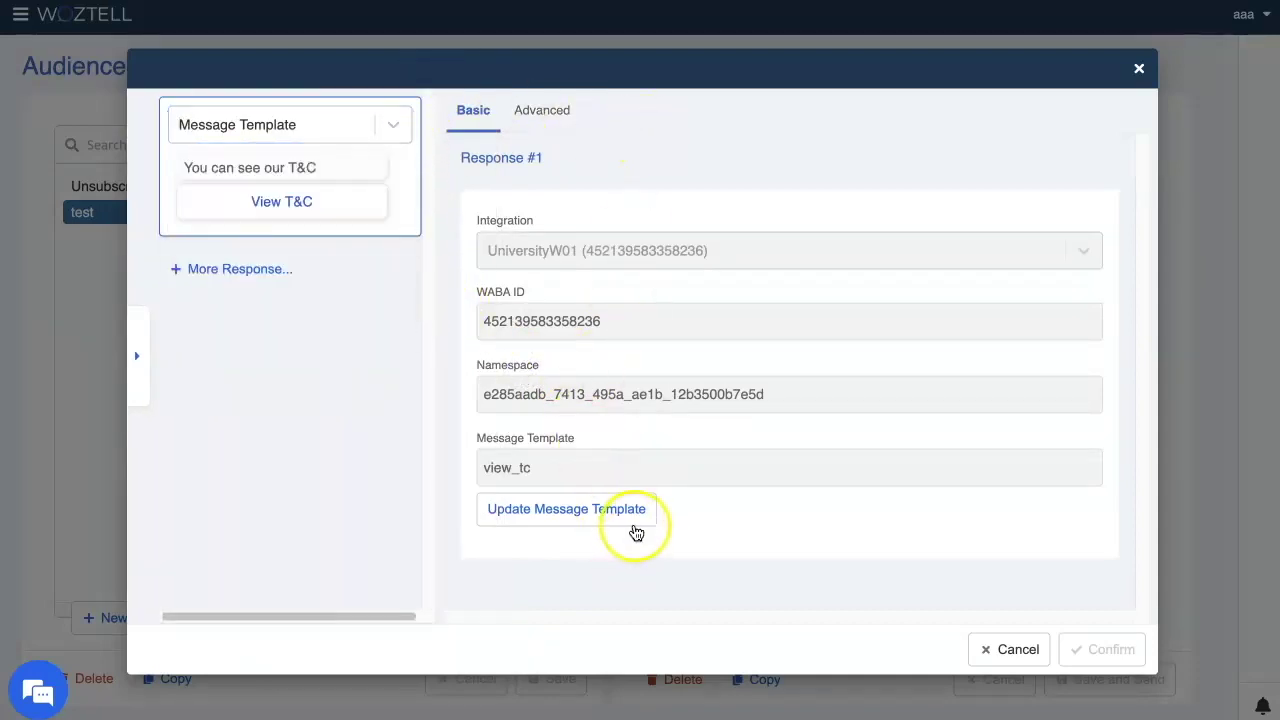
pyautogui.click(1139, 72)
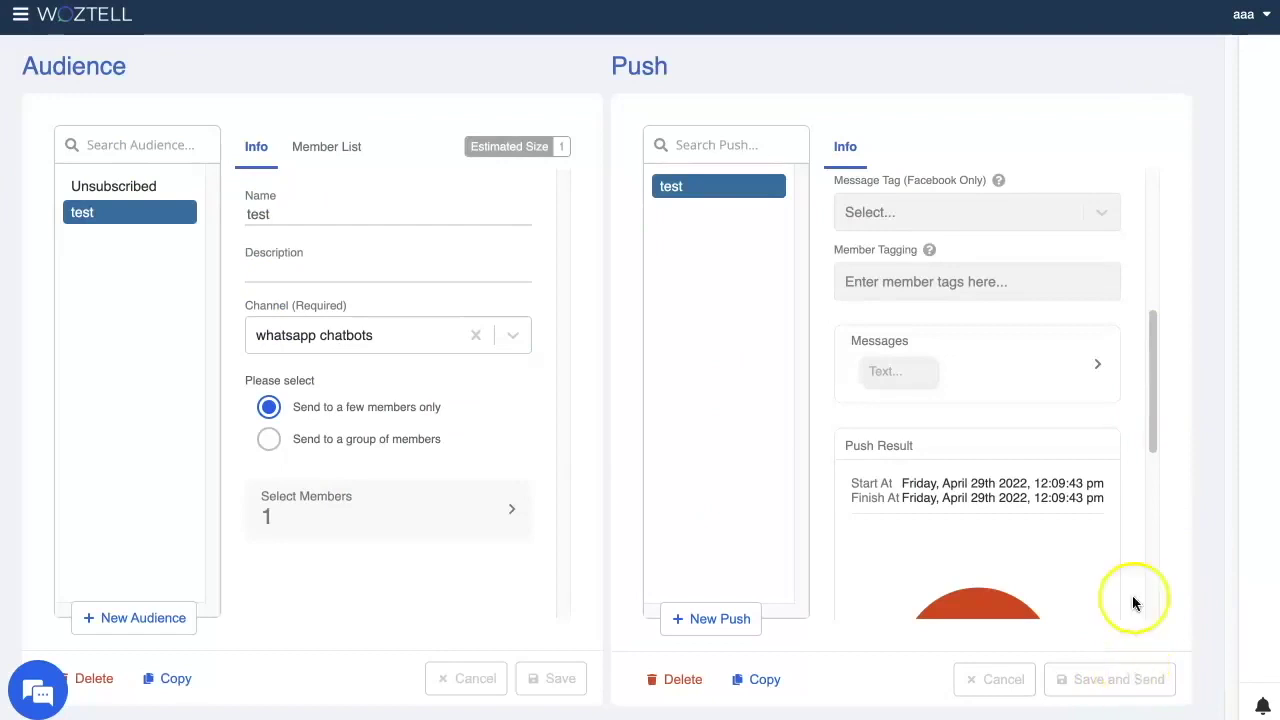
# Examine the test push's result section, including its start and finish times, chart, and read and sent statistics
pyautogui.scroll(1, 1071, 374)
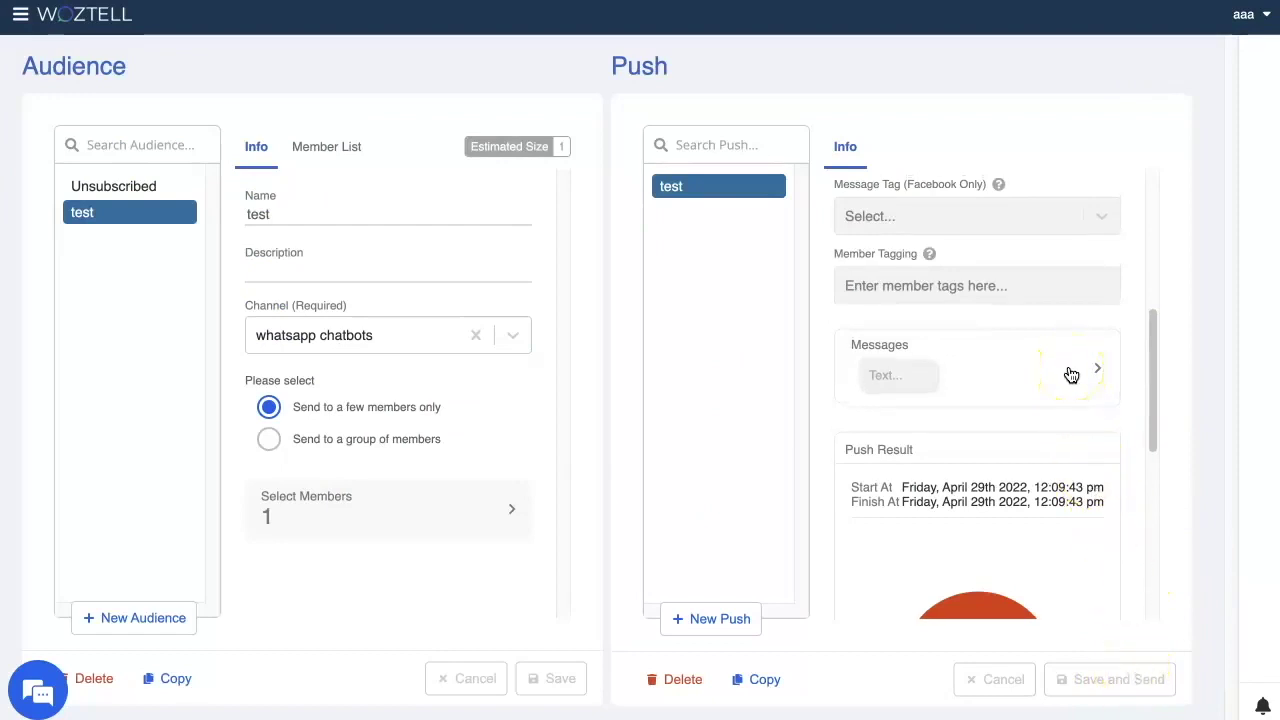
pyautogui.scroll(-1, 1071, 374)
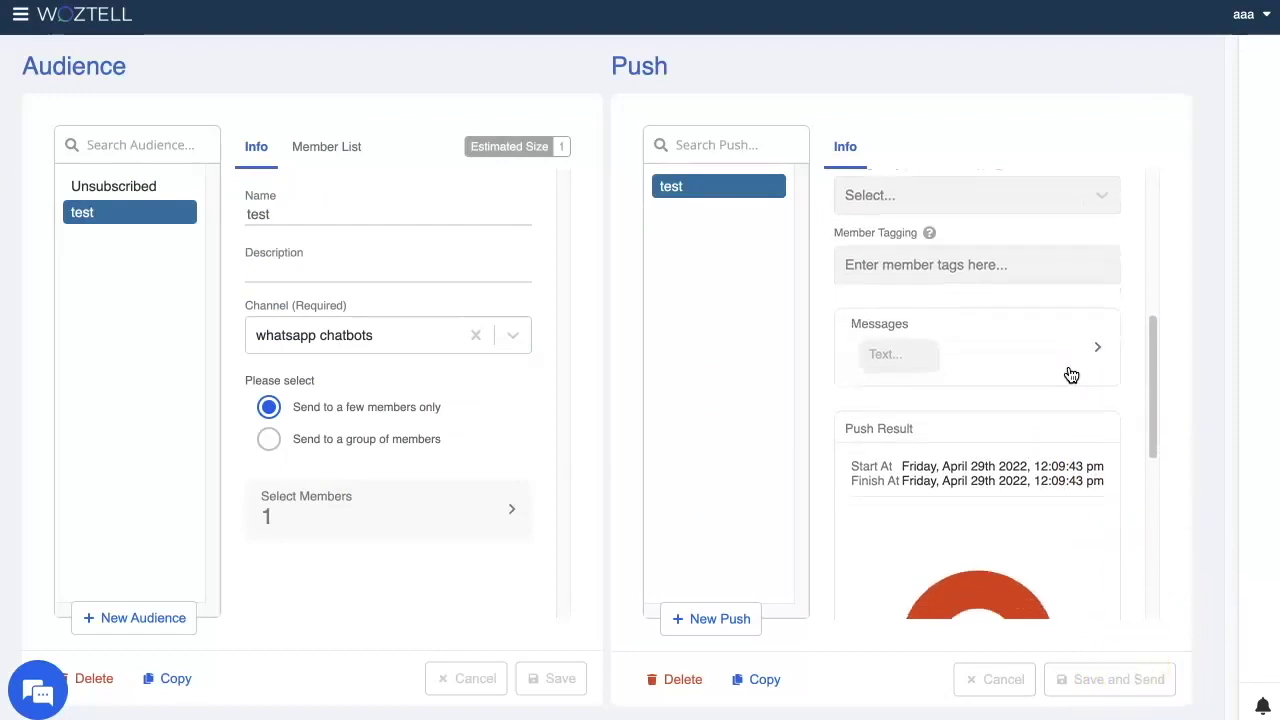
pyautogui.scroll(-3, 1071, 374)
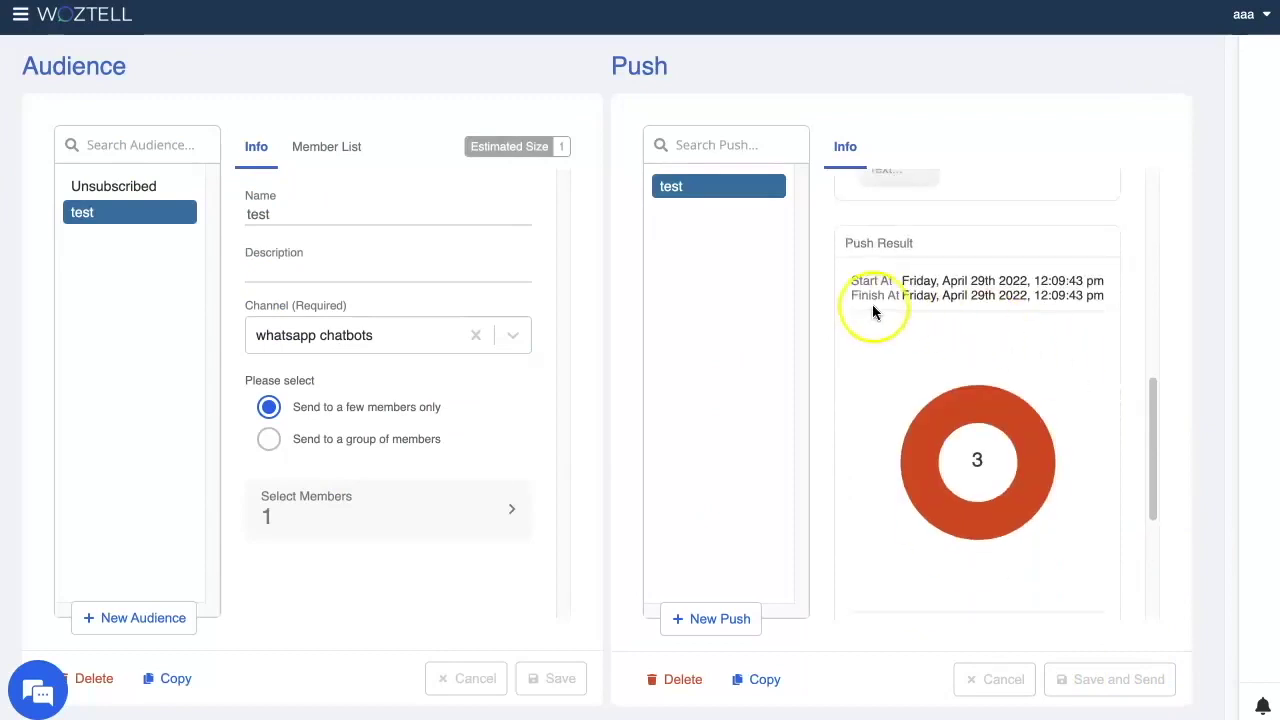
pyautogui.scroll(-5, 936, 425)
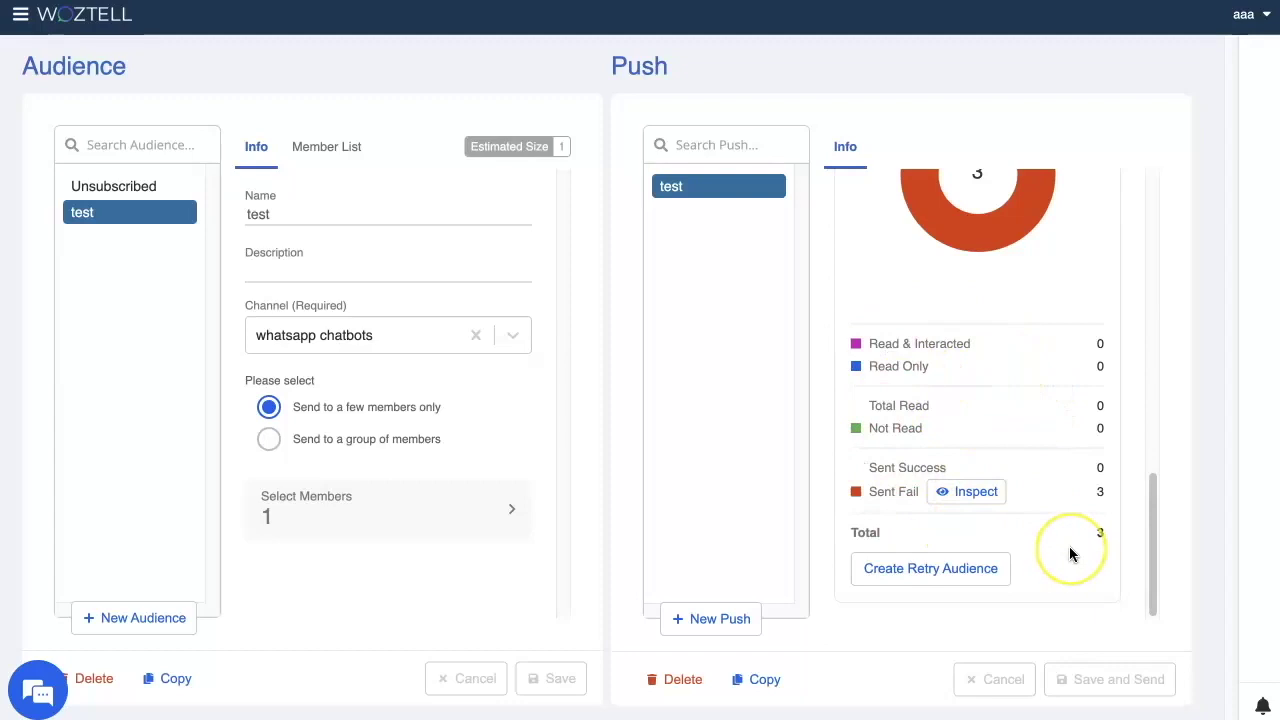
pyautogui.scroll(1, 1069, 546)
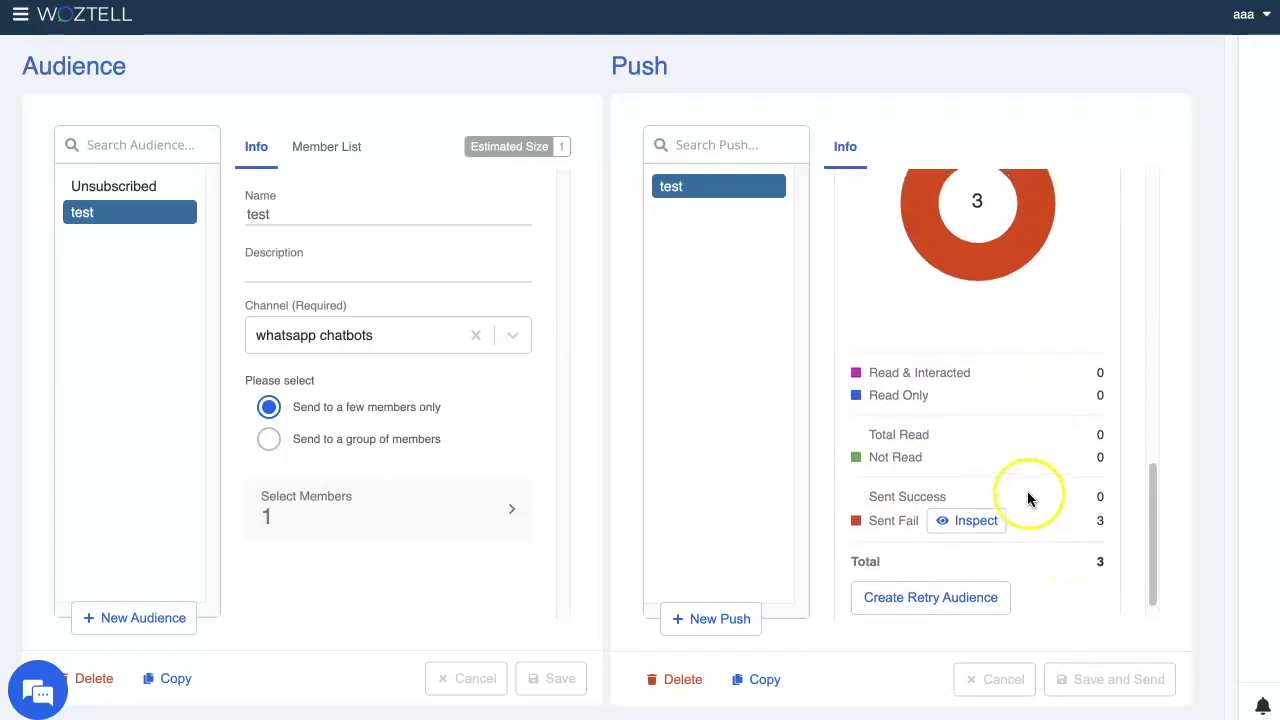
pyautogui.scroll(10, 1027, 491)
pyautogui.scroll(3, 1027, 491)
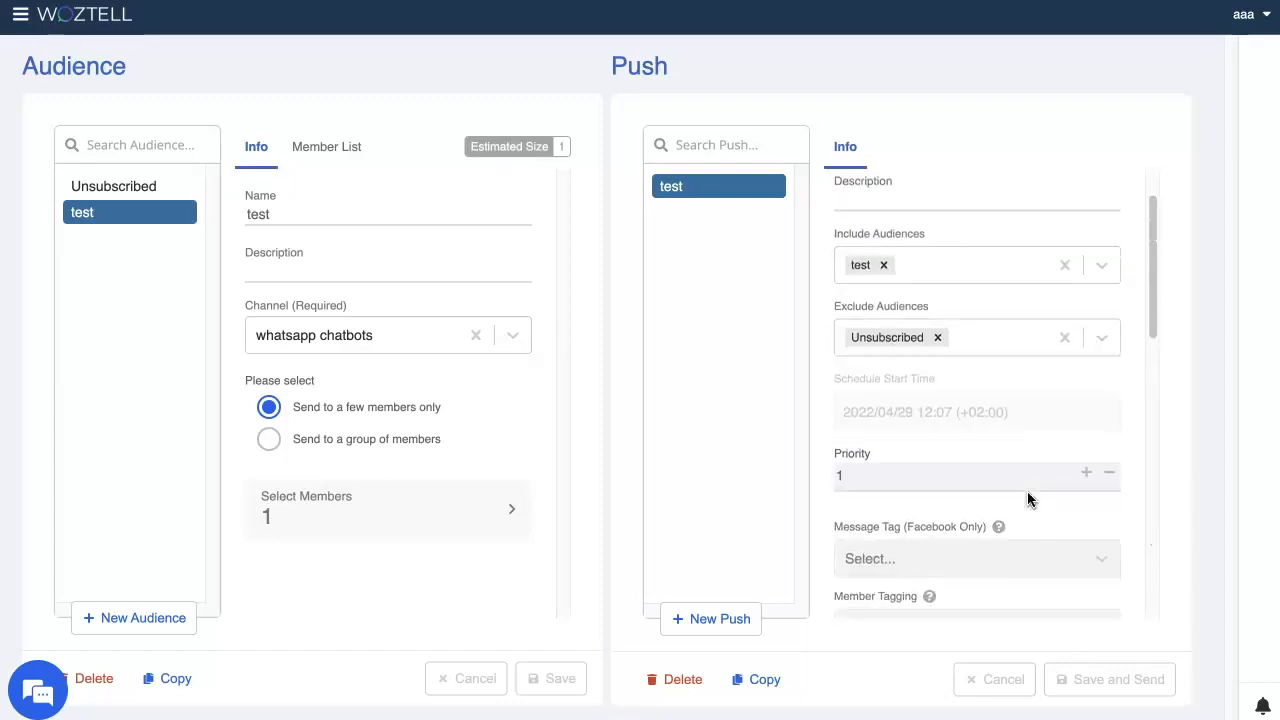